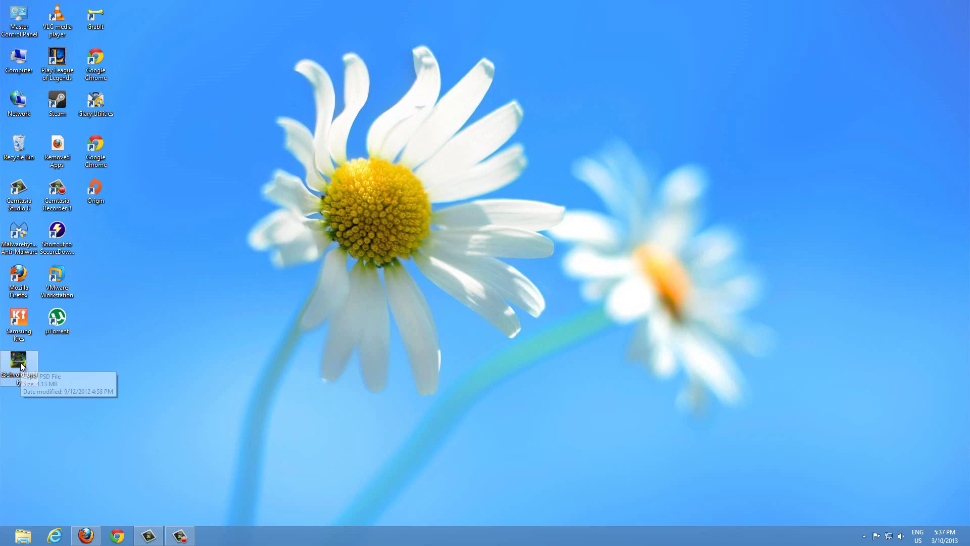
Move the t3chvoid JPG file from the corner to the middle of the desktop
drag(22, 367, 529, 189)
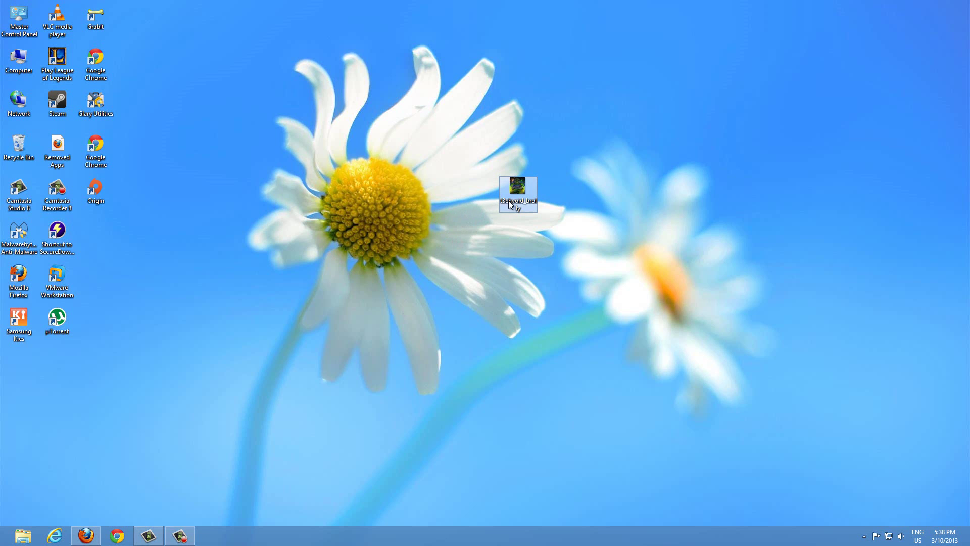
drag(508, 200, 471, 243)
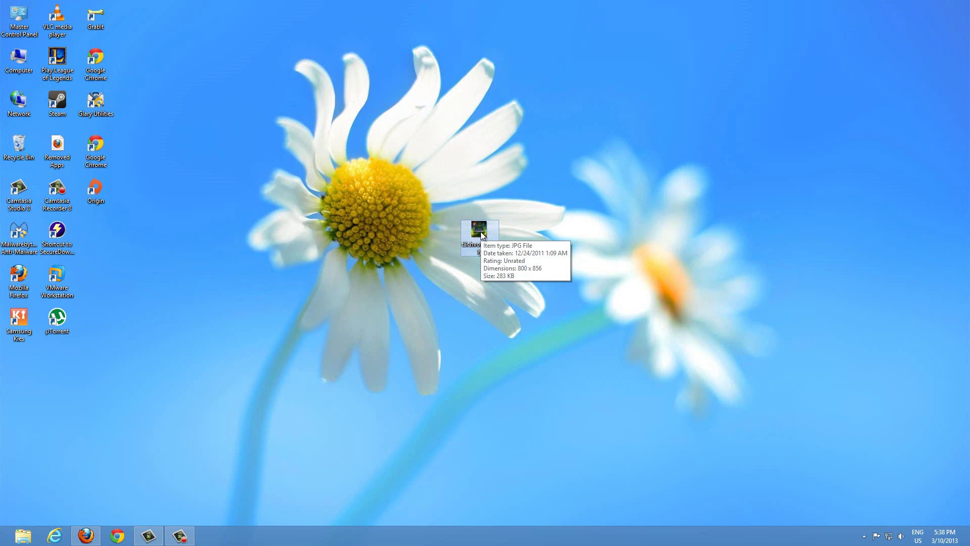
click(475, 283)
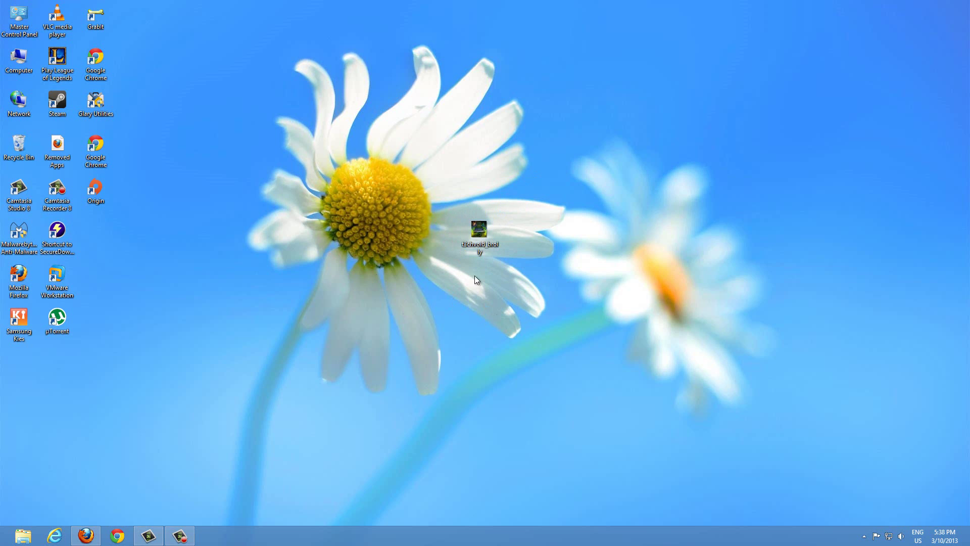
Set the t3chvoid image as the desktop background, replacing the daisies
right_click(474, 231)
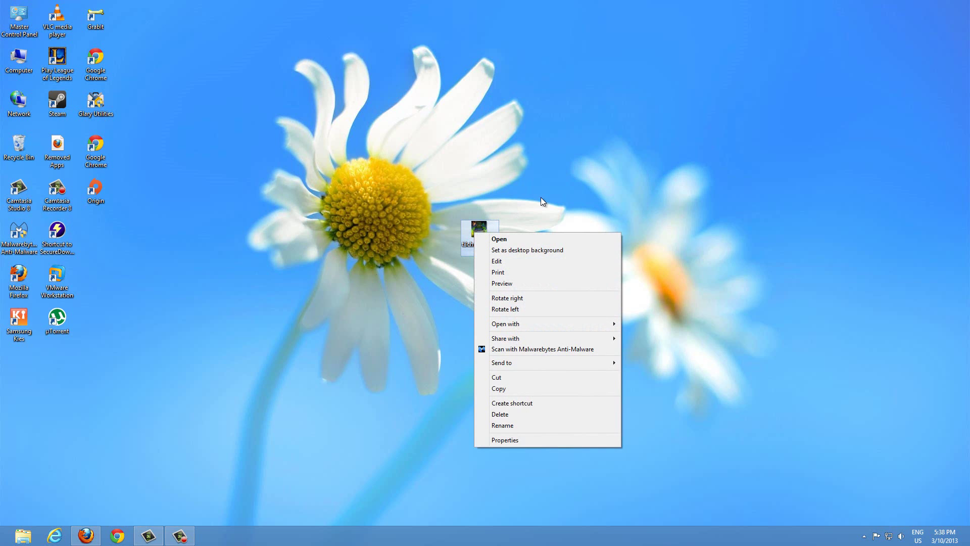
click(458, 201)
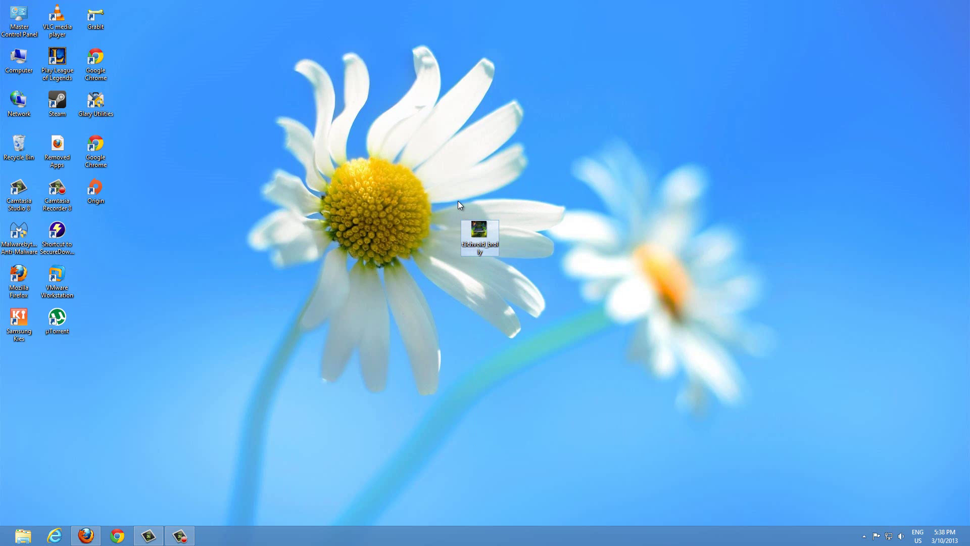
right_click(467, 232)
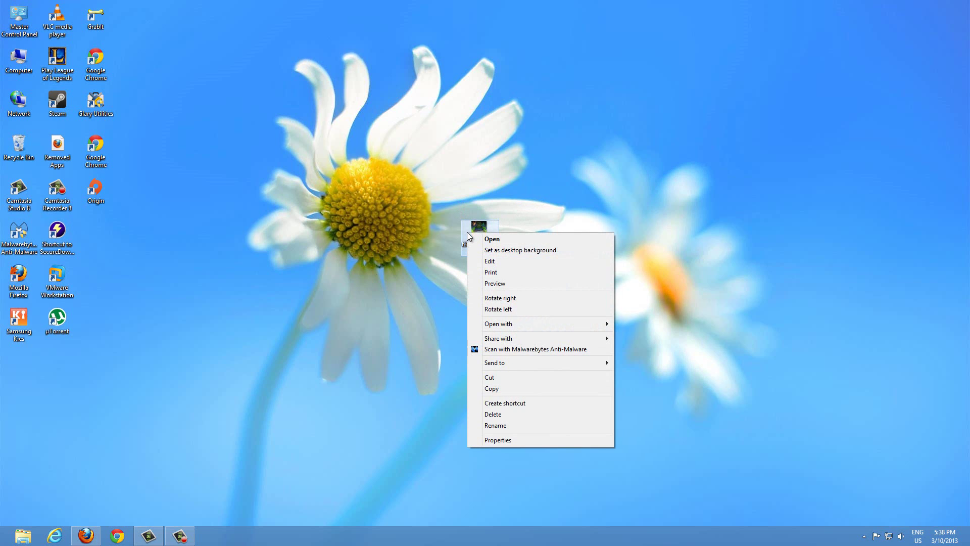
click(520, 250)
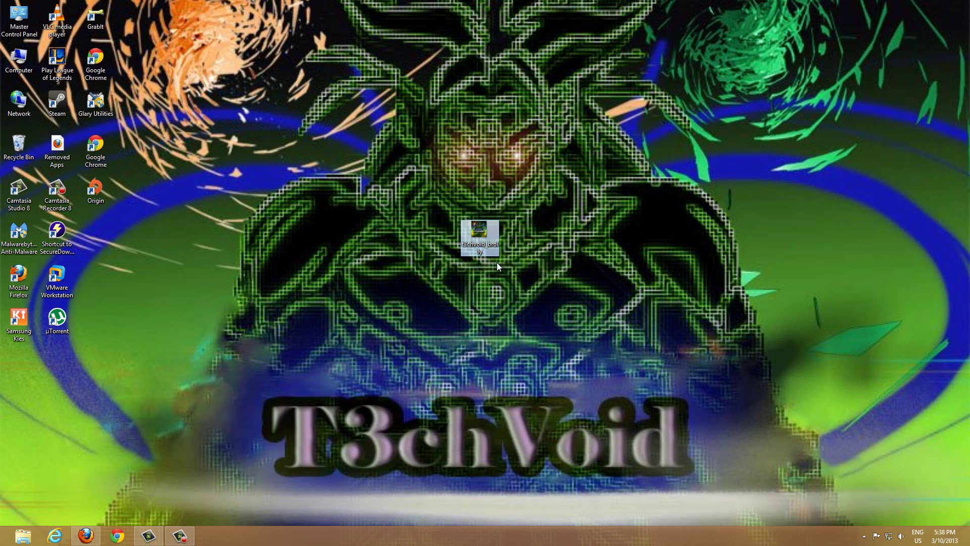
Open the Desktop Background settings through Personalize in the desktop's context menu
right_click(368, 156)
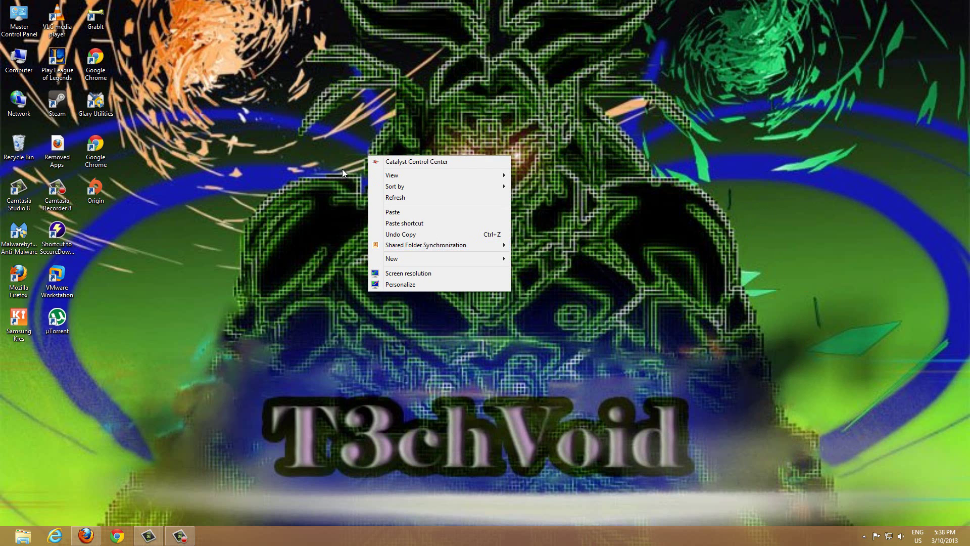
right_click(338, 138)
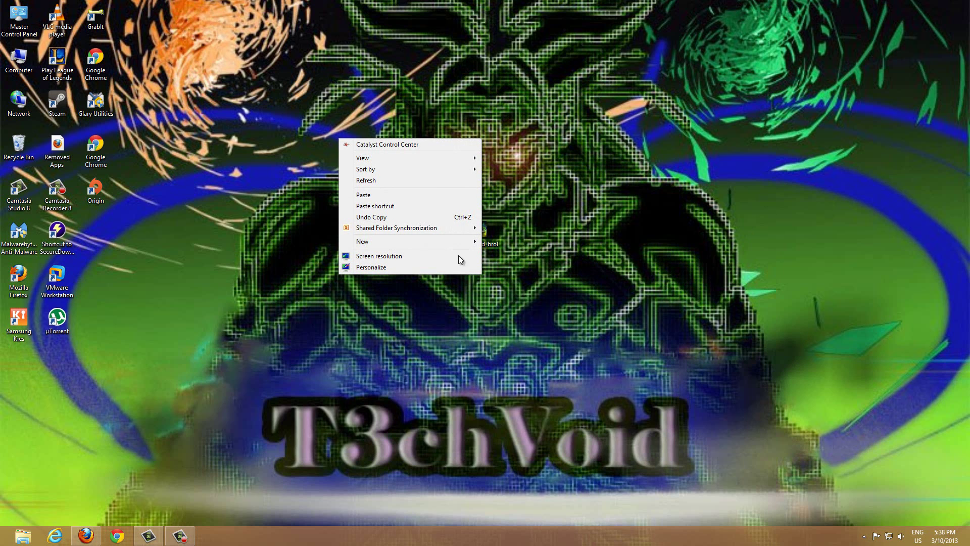
click(394, 267)
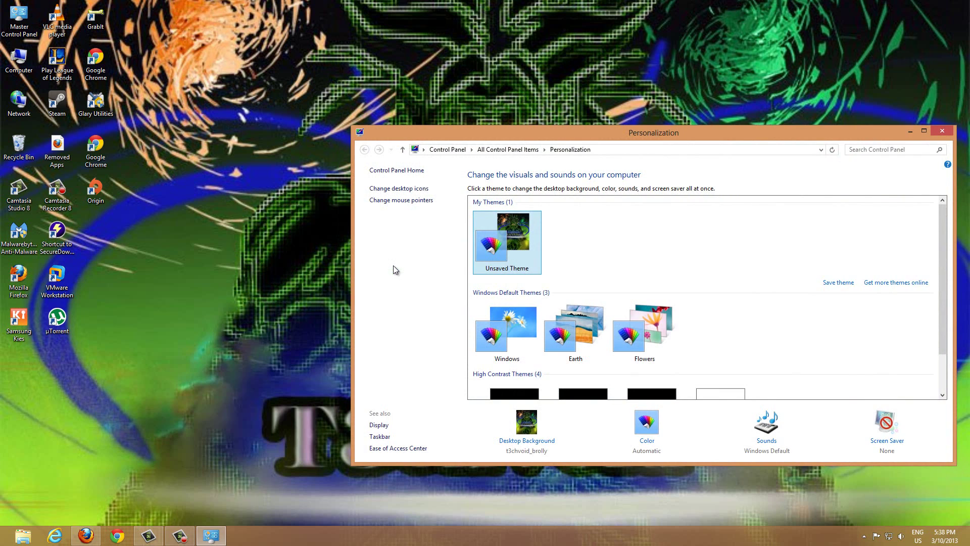
click(527, 423)
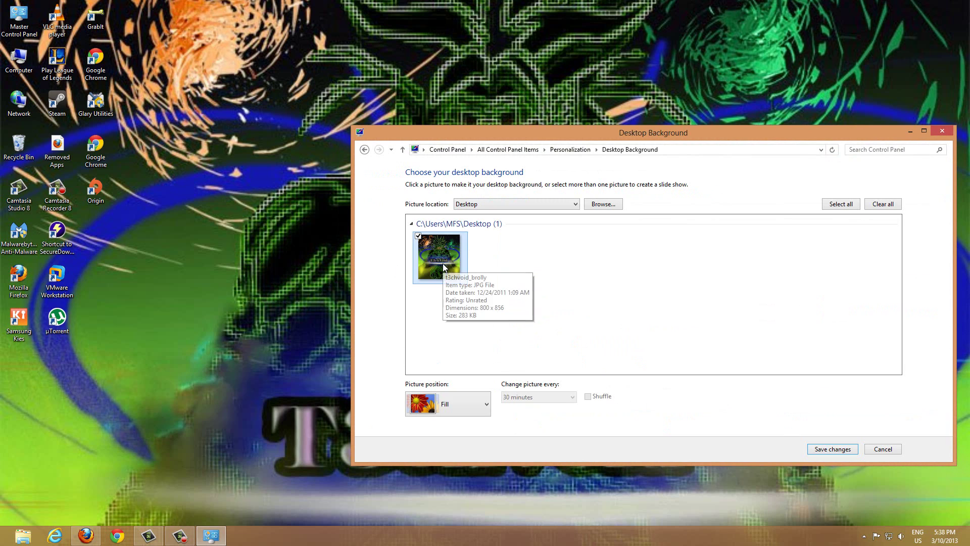
Set the picture position to Fit and save the t3chvoid_brolly background
click(486, 404)
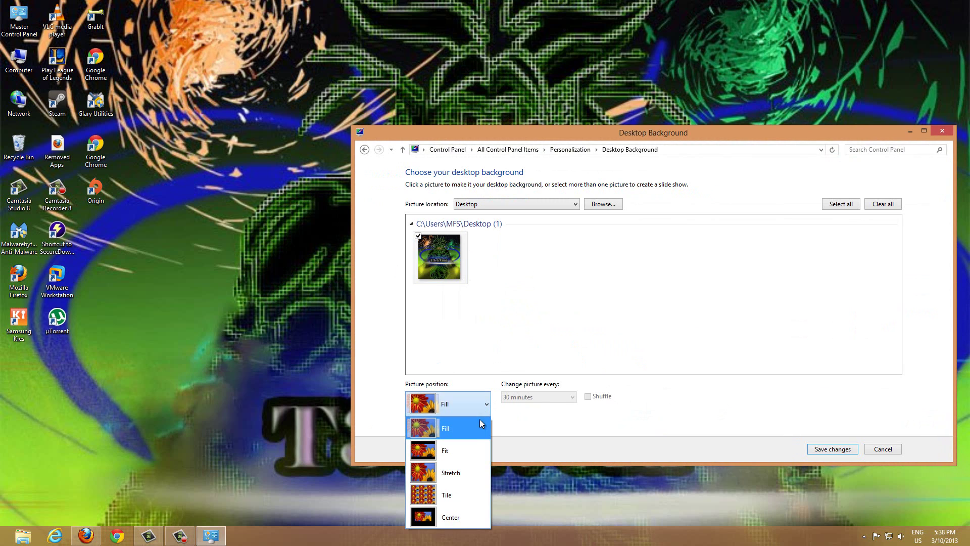
click(483, 360)
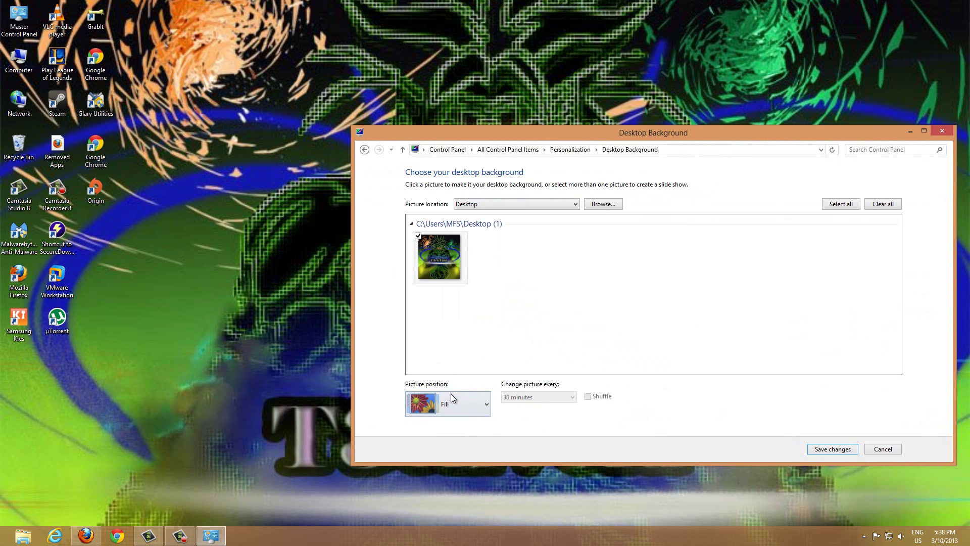
click(484, 413)
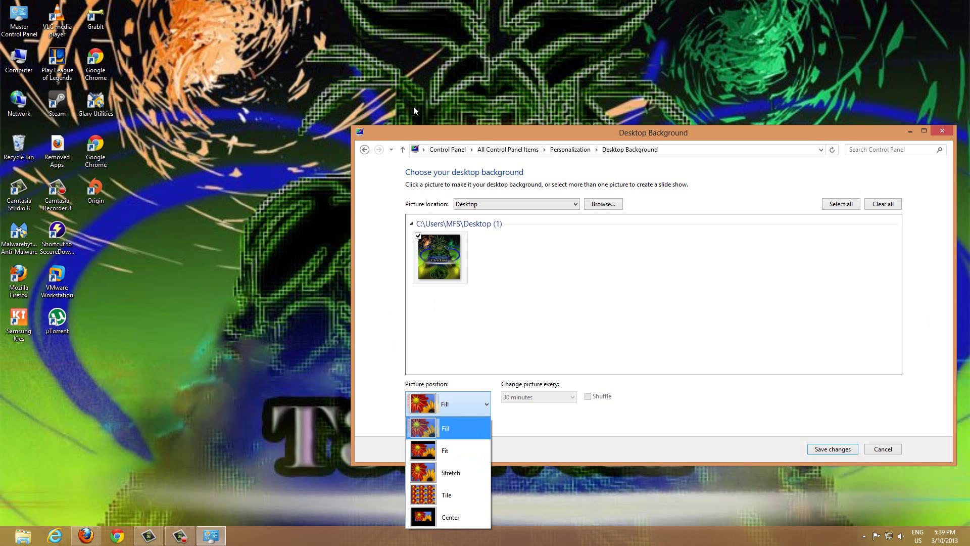
click(450, 457)
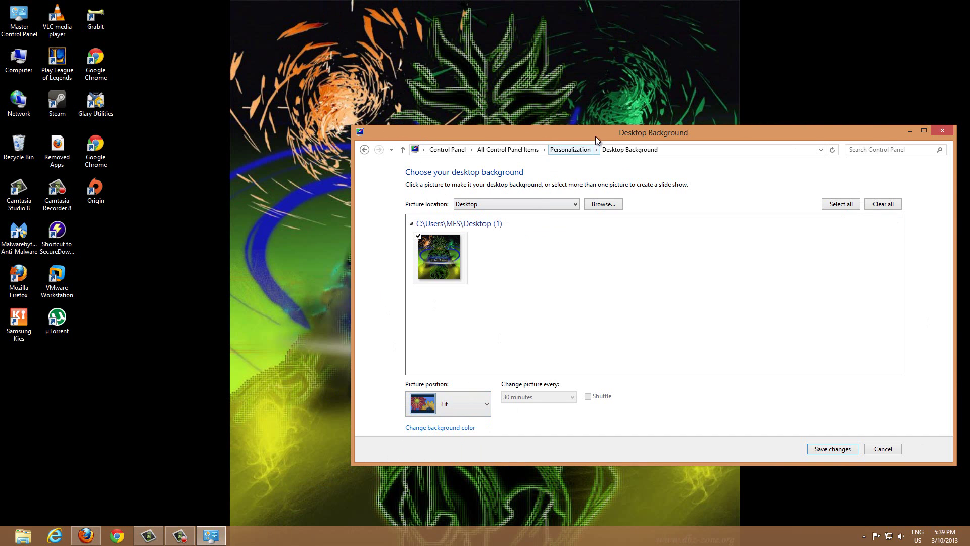
drag(621, 151, 835, 149)
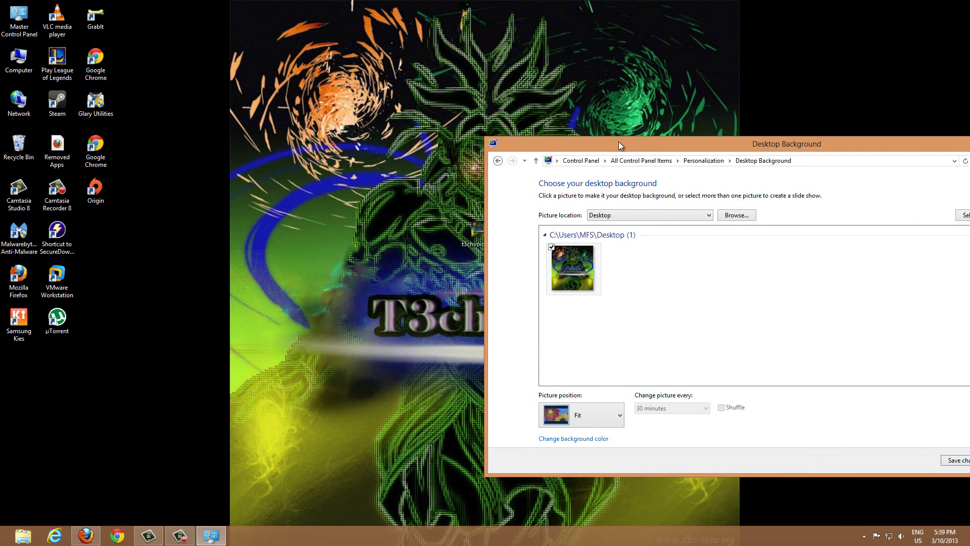
drag(619, 143, 396, 101)
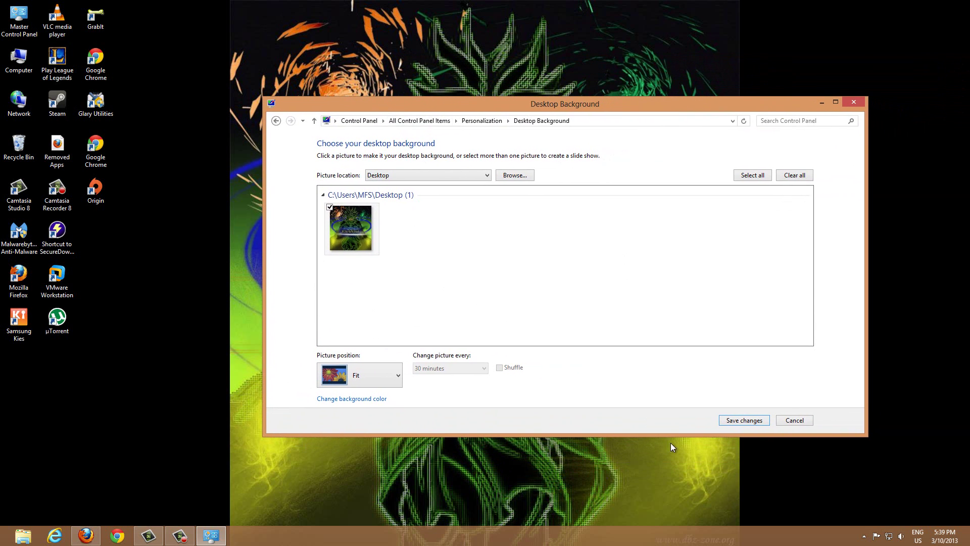
click(744, 420)
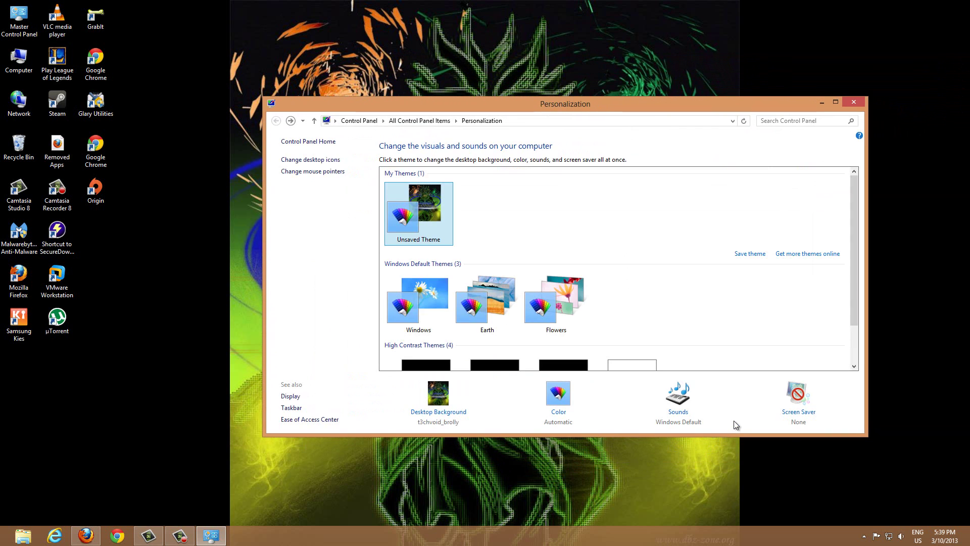
Close Personalization, move t3chvoid_brolly into the icon grid, and turn off Show desktop icons
click(853, 103)
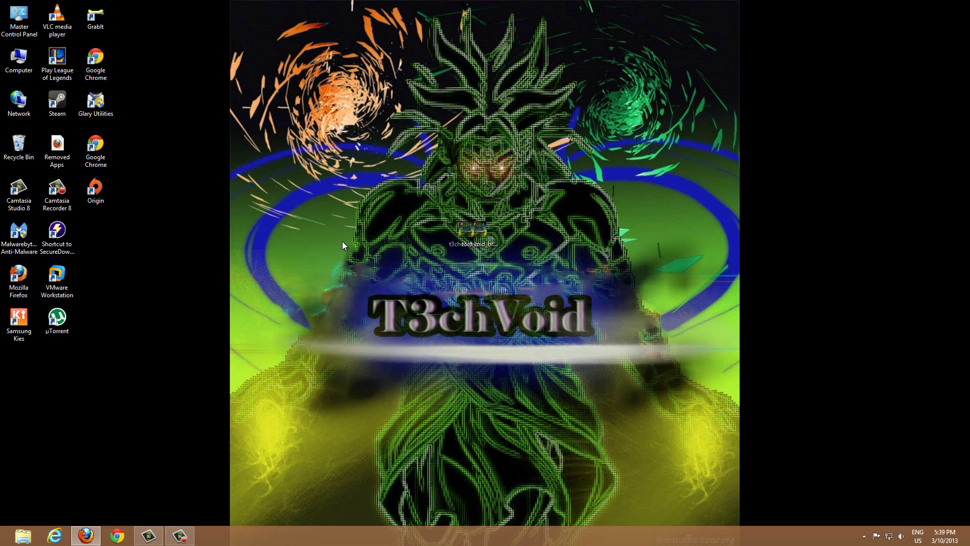
drag(342, 246, 114, 258)
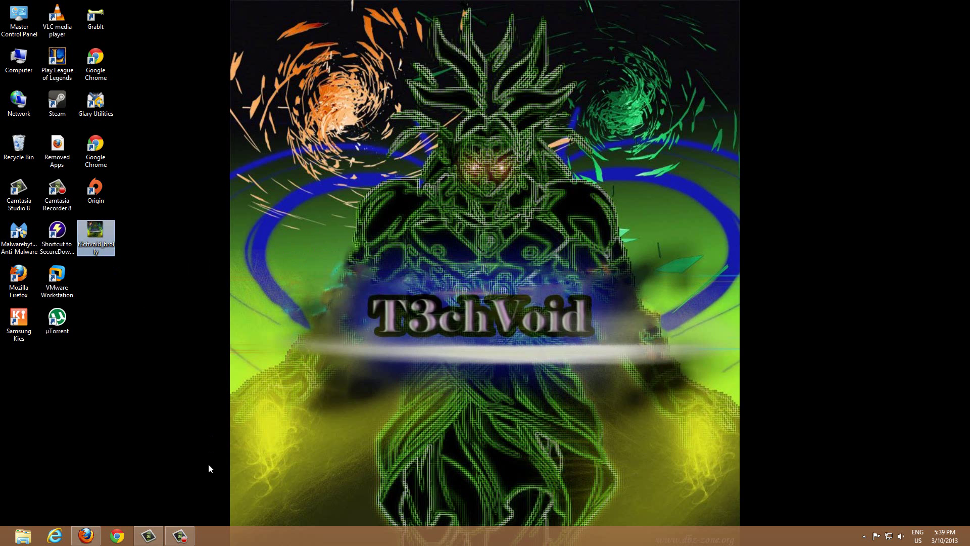
right_click(162, 50)
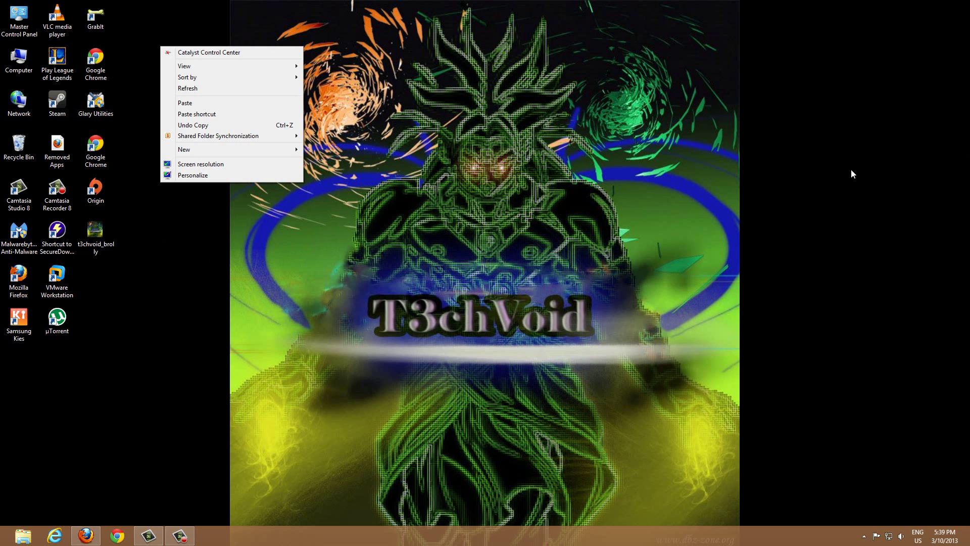
right_click(827, 137)
right_click(784, 66)
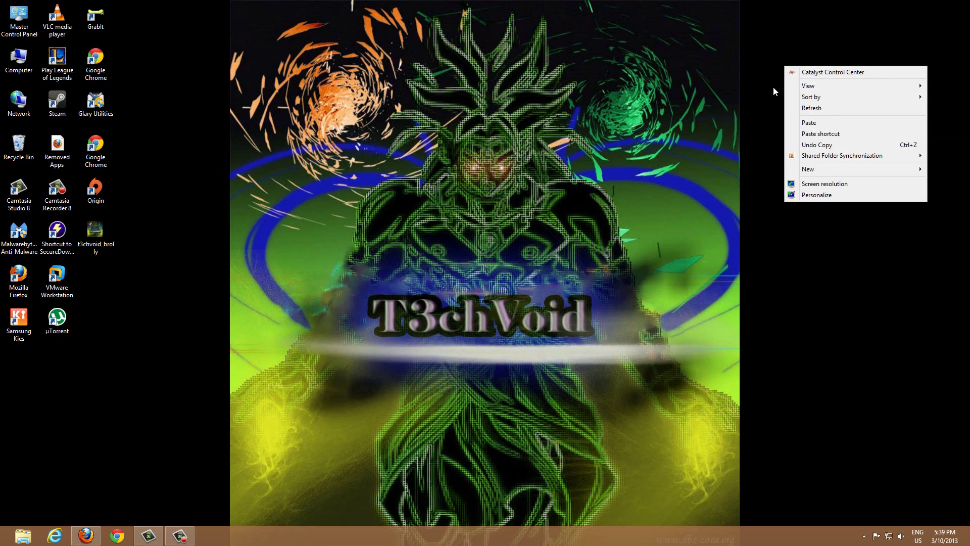
mouse_move(802, 90)
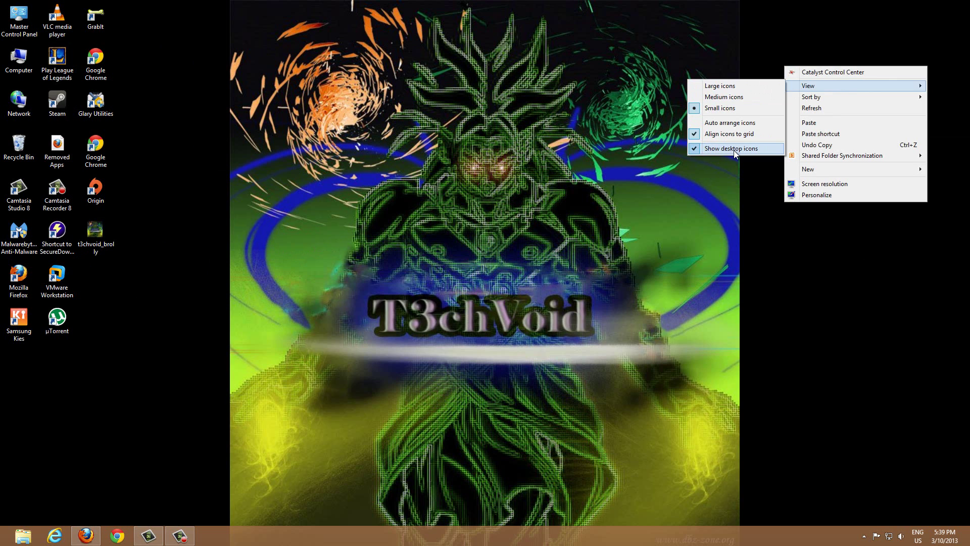
click(708, 148)
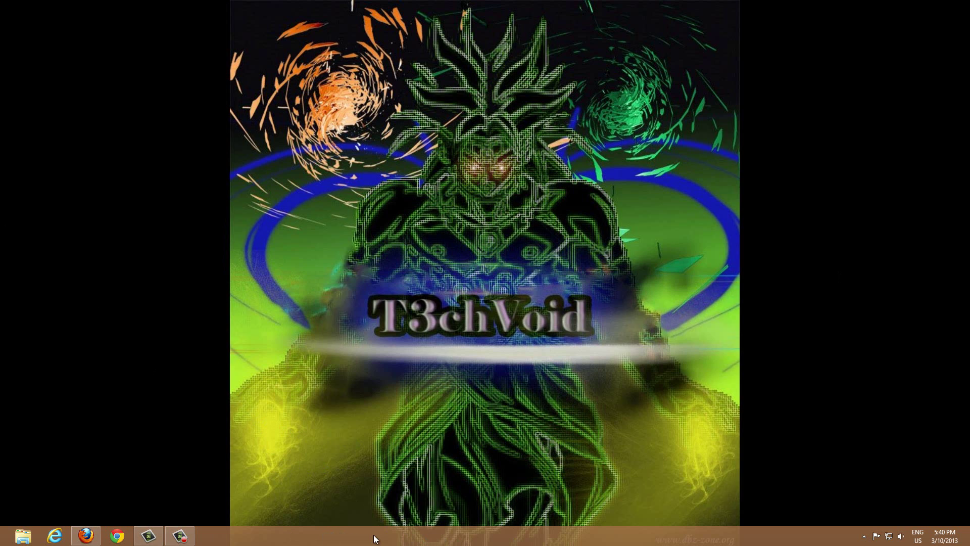
Enable 'Auto-hide the taskbar' in Taskbar Properties and apply it
right_click(278, 535)
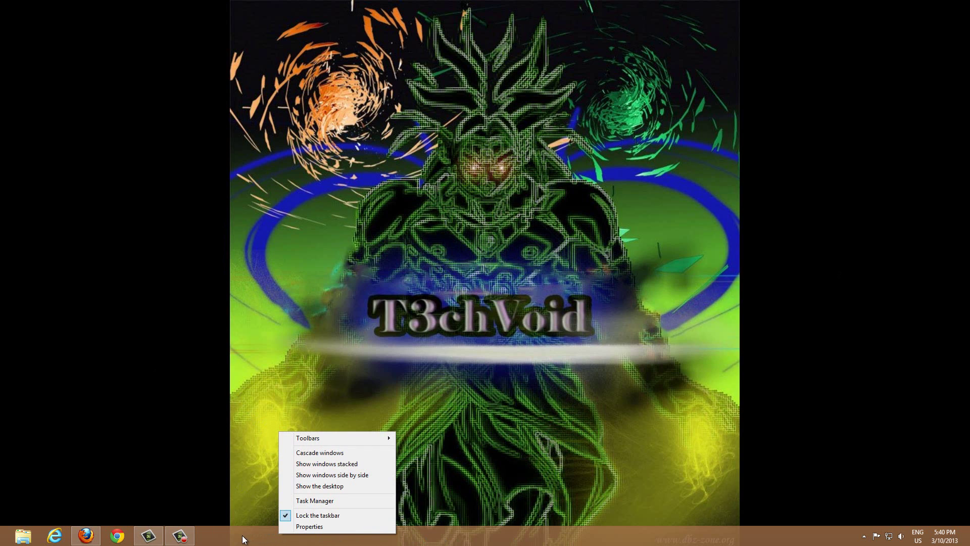
click(298, 528)
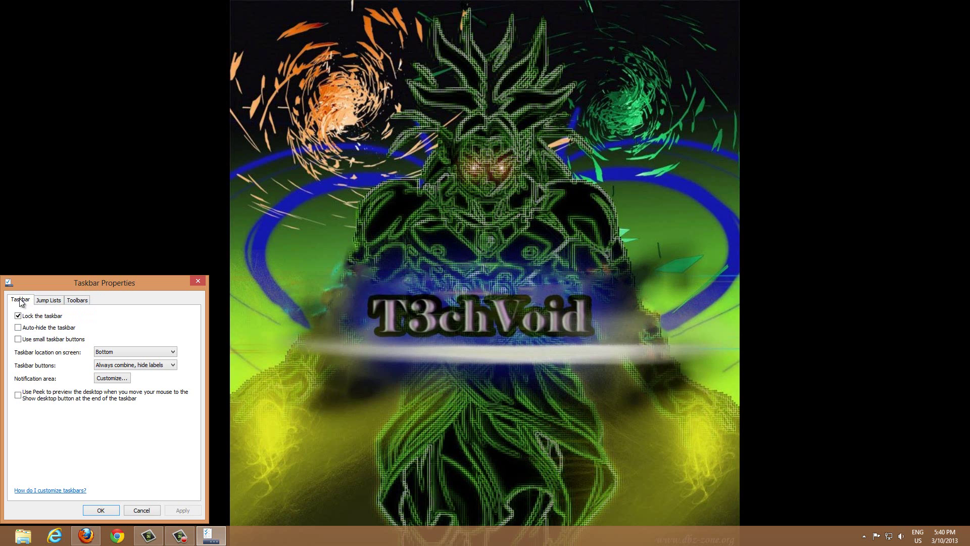
click(18, 328)
click(183, 511)
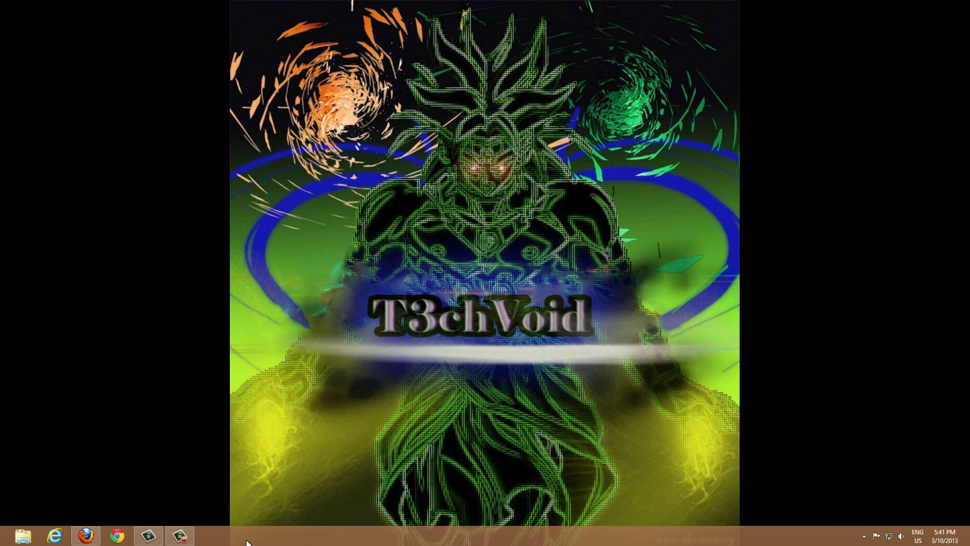
Turn off 'Auto-hide the taskbar' in Taskbar Properties, apply, and confirm with OK
right_click(246, 541)
click(266, 534)
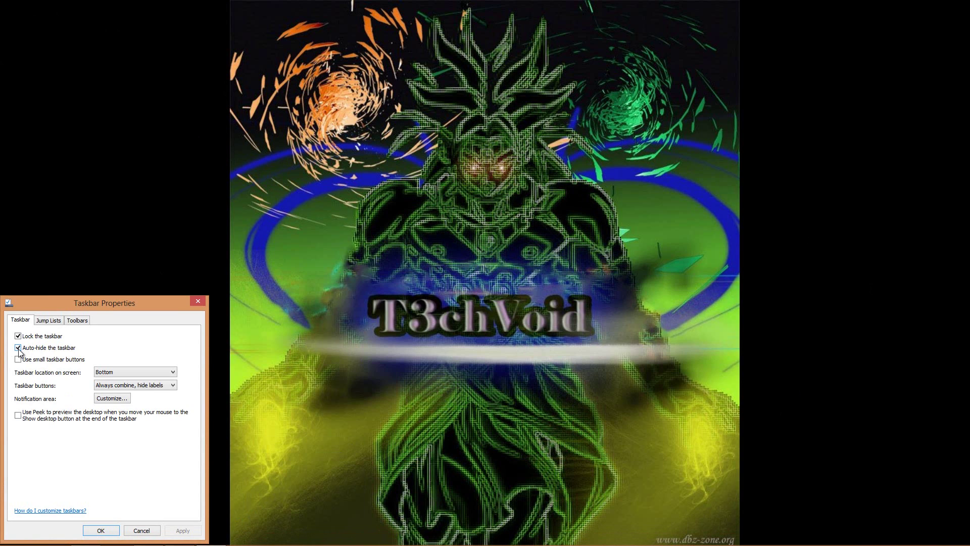
click(18, 347)
click(182, 530)
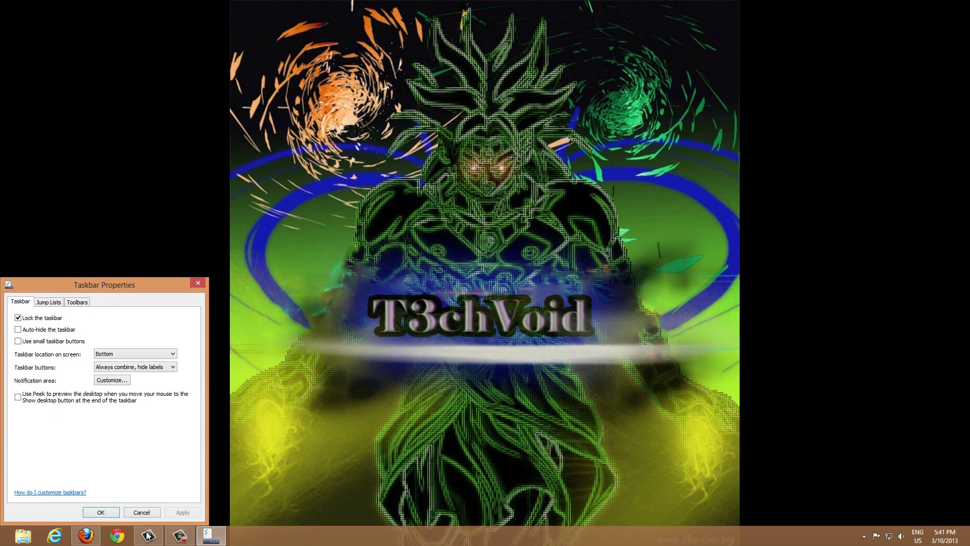
click(100, 512)
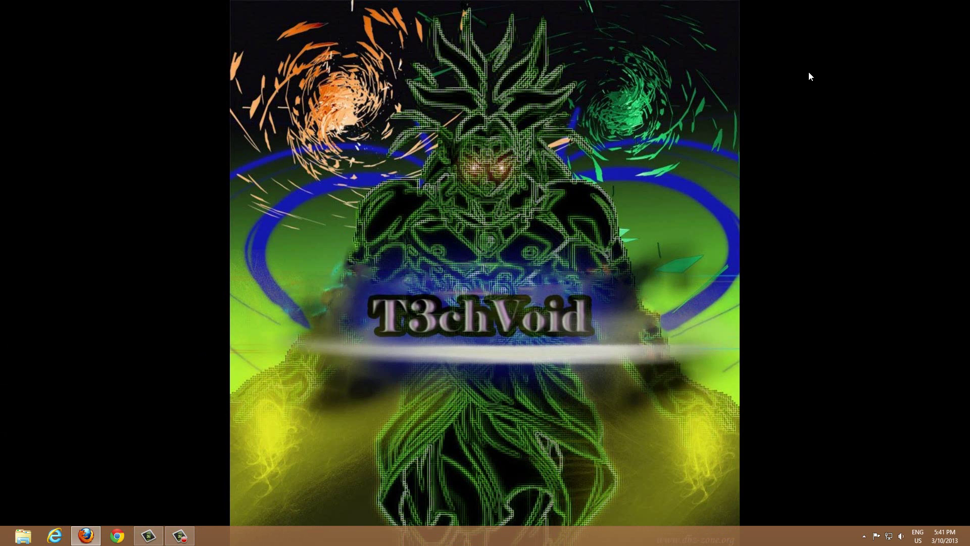
Turn Show desktop icons back on from the desktop's View menu
right_click(763, 56)
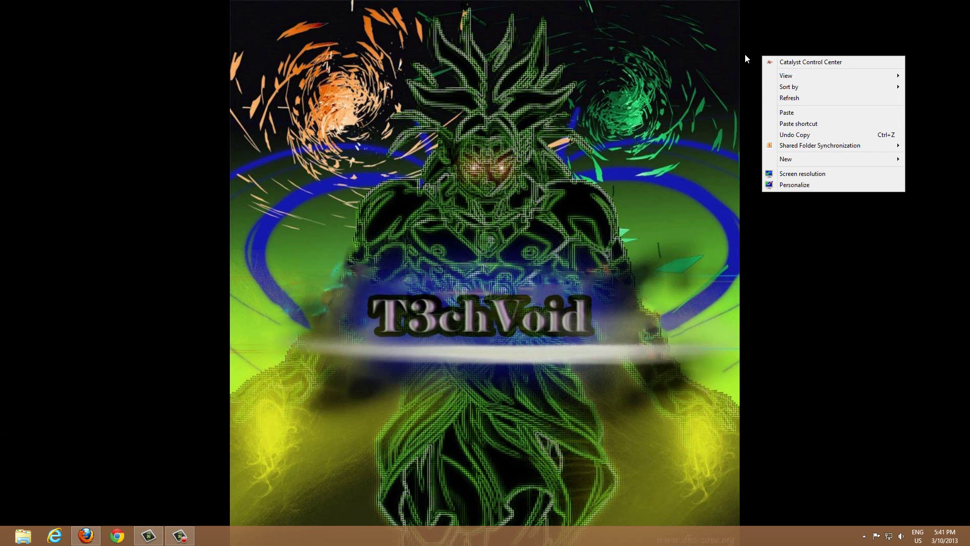
right_click(737, 74)
mouse_move(773, 93)
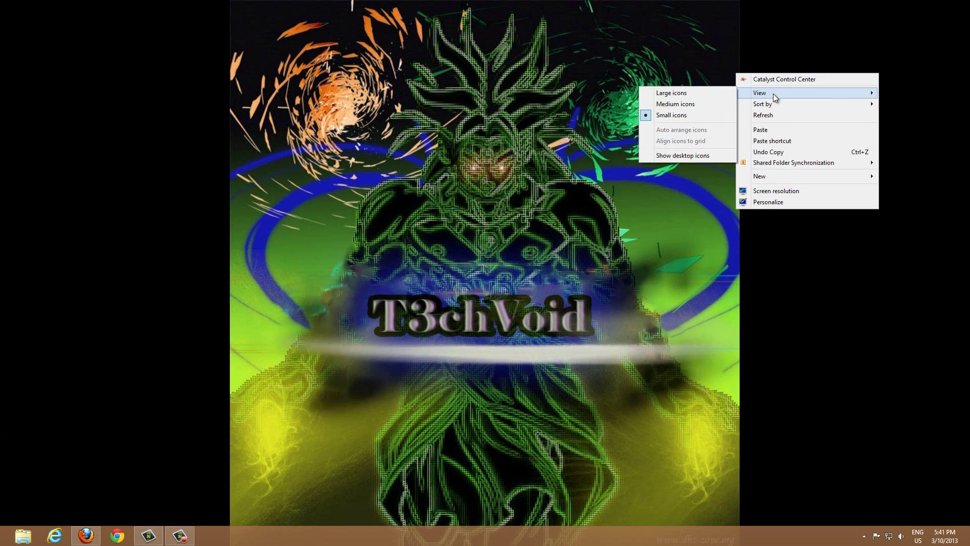
click(663, 158)
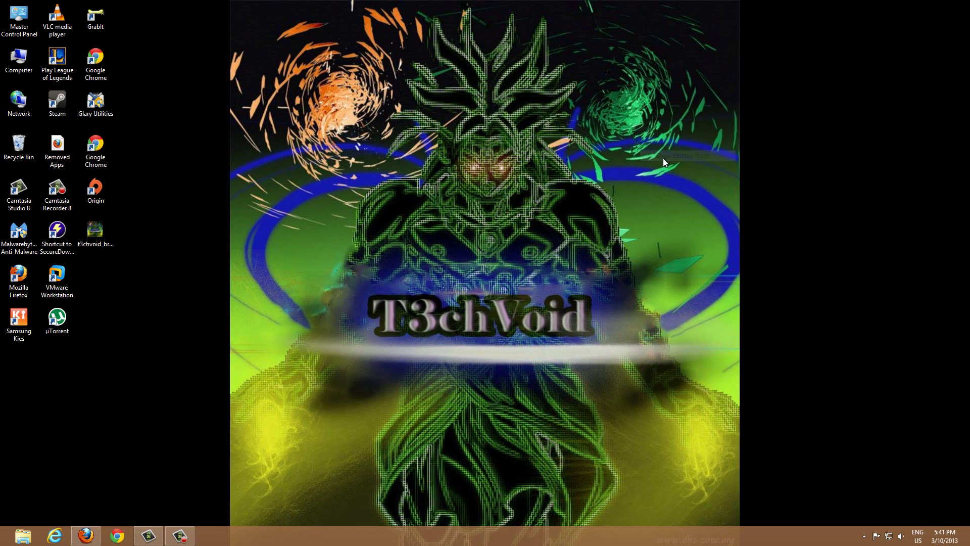